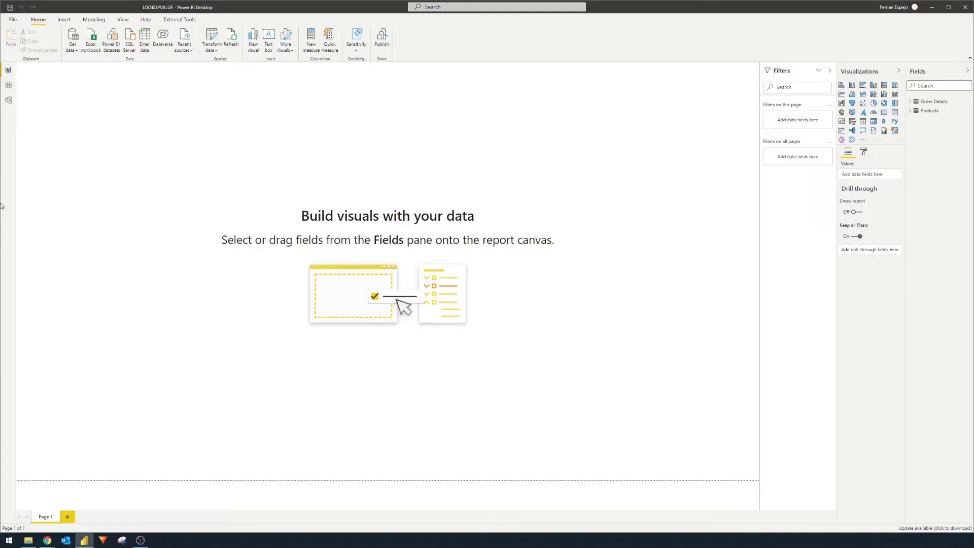
# Step: Switch to Power BI Desktop and start an Order Details calculated column named Product Name that uses the LOOKUPVALUE function
pyautogui.click(9, 87)
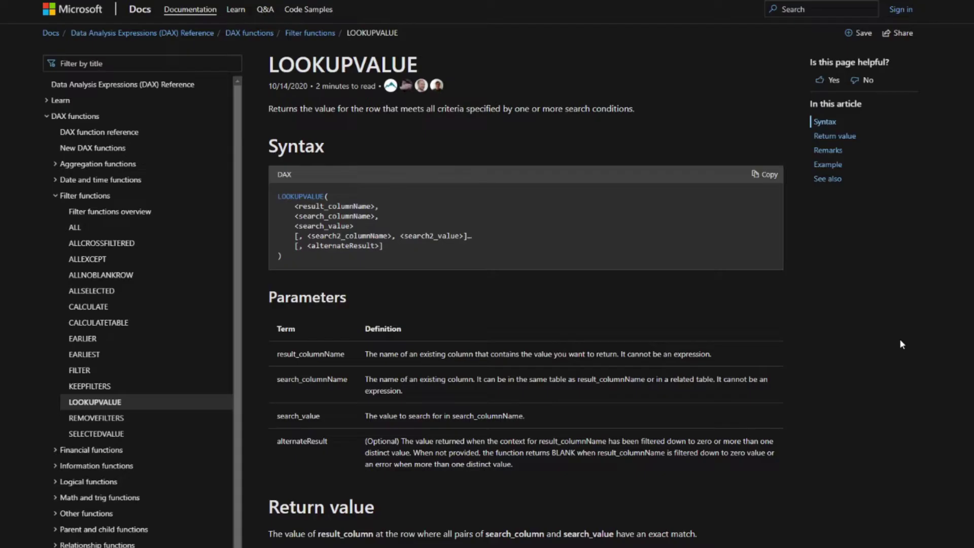
pyautogui.hotkey('alt', 'Tab')
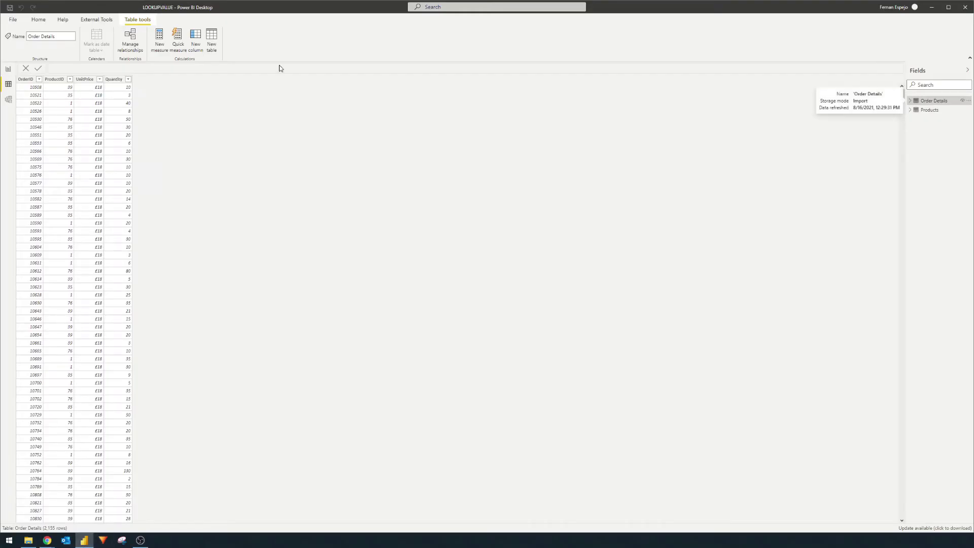
pyautogui.click(200, 41)
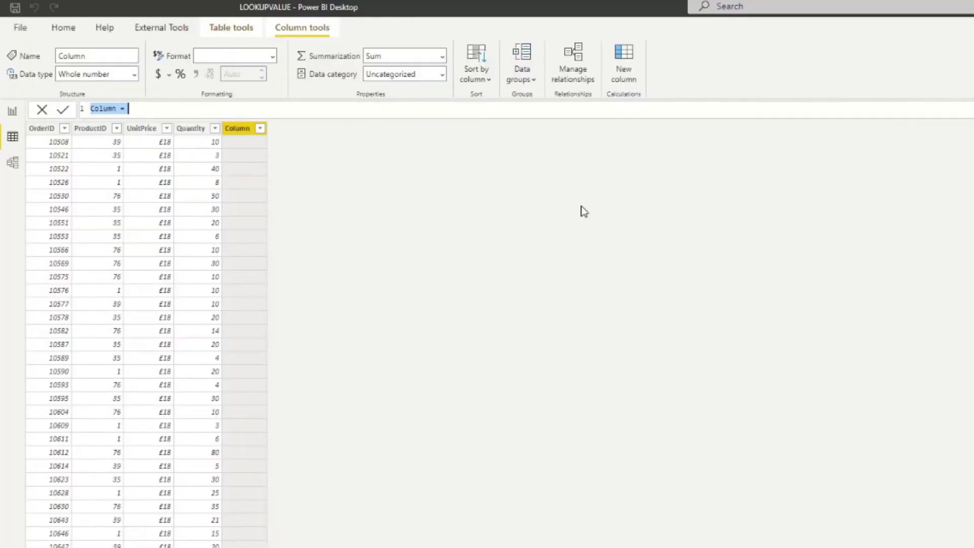
pyautogui.write('Product Name =')
pyautogui.hotkey('shift', 'Return')
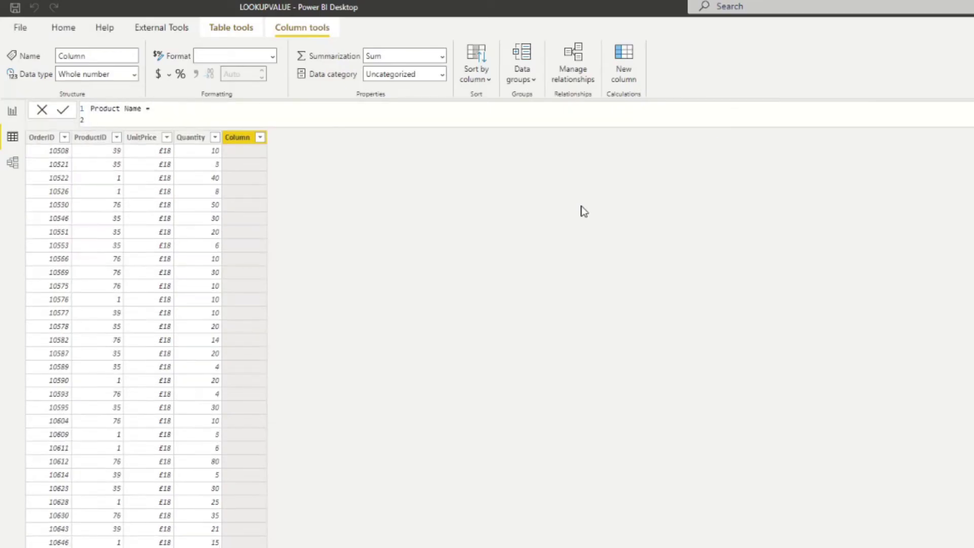
pyautogui.write('LOOK')
pyautogui.press('Tab')
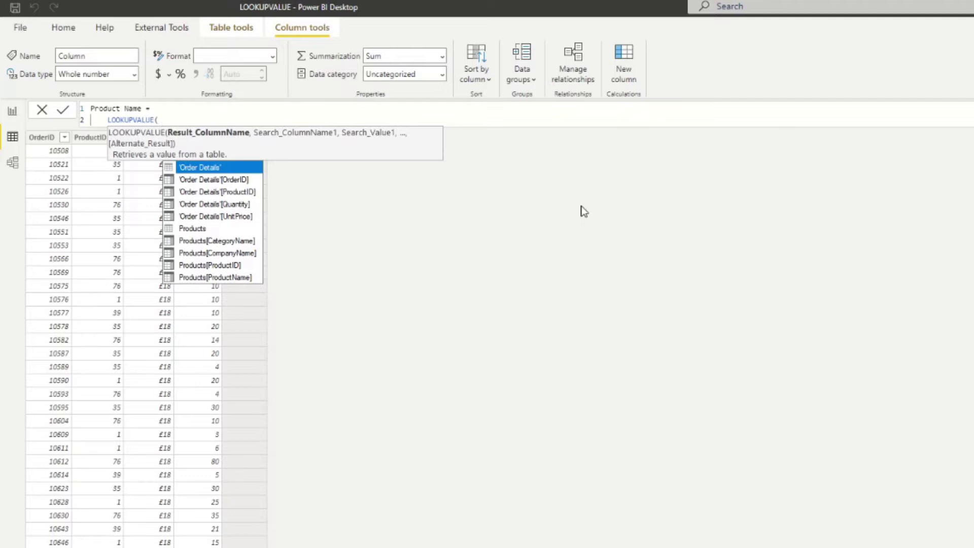
# Step: Set Products[ProductName] as the result column of the Product Name lookup
pyautogui.write('Produ')
pyautogui.press('Down')
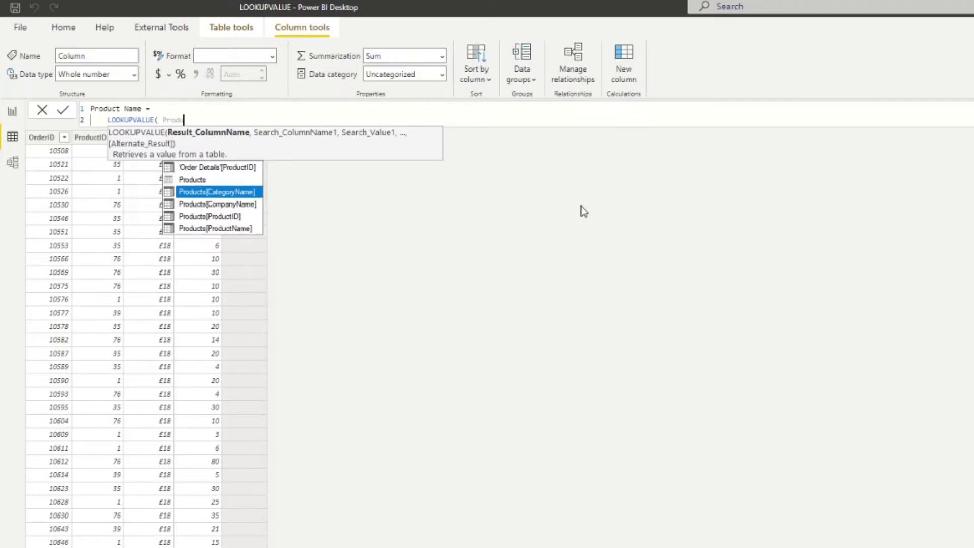
pyautogui.press('Down')
pyautogui.press('Down')
pyautogui.press('Down')
pyautogui.press('Tab')
pyautogui.write(',')
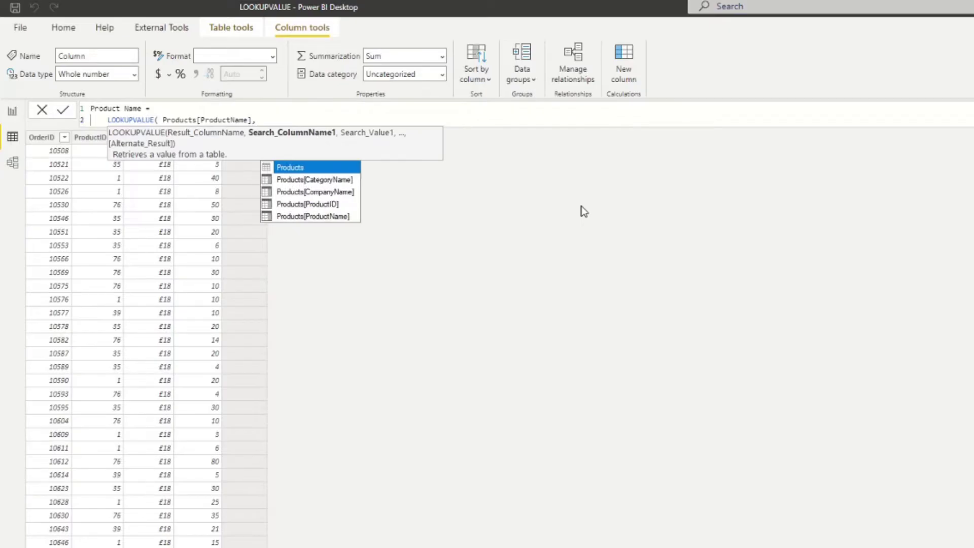
# Step: Complete the lookup with search column Products[ProductID] and search value 'Order Details'[ProductID], commit it, and view the model's tables
pyautogui.press('Down')
pyautogui.press('Down')
pyautogui.press('Down')
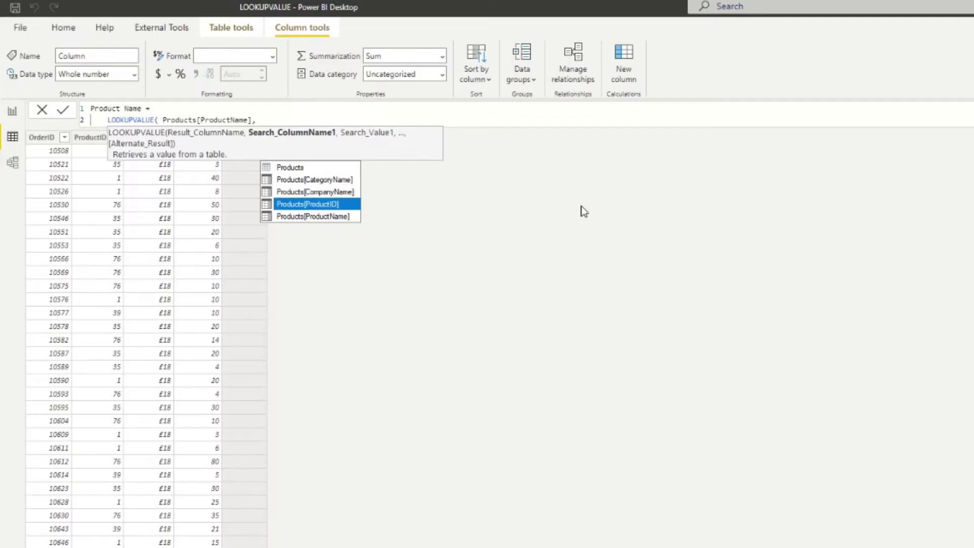
pyautogui.press('Tab')
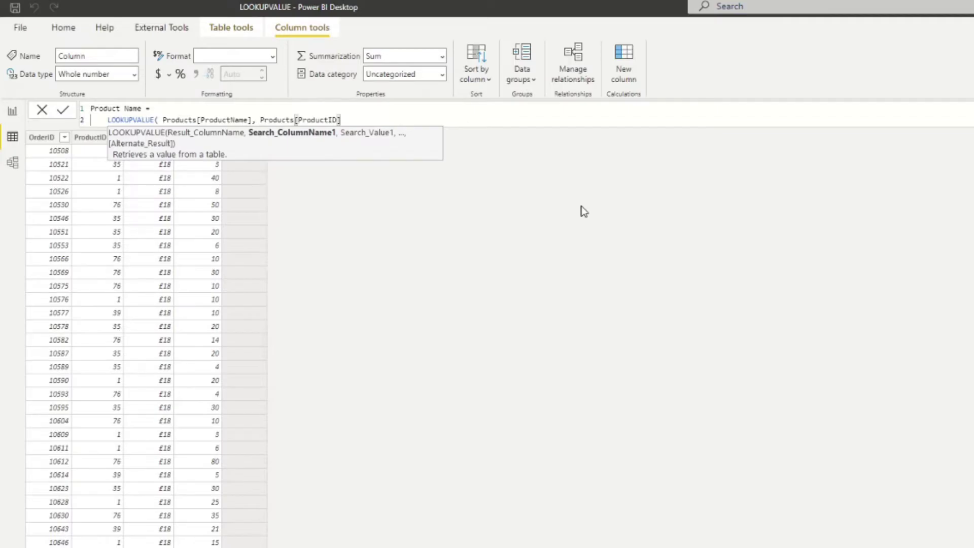
pyautogui.write(', ')
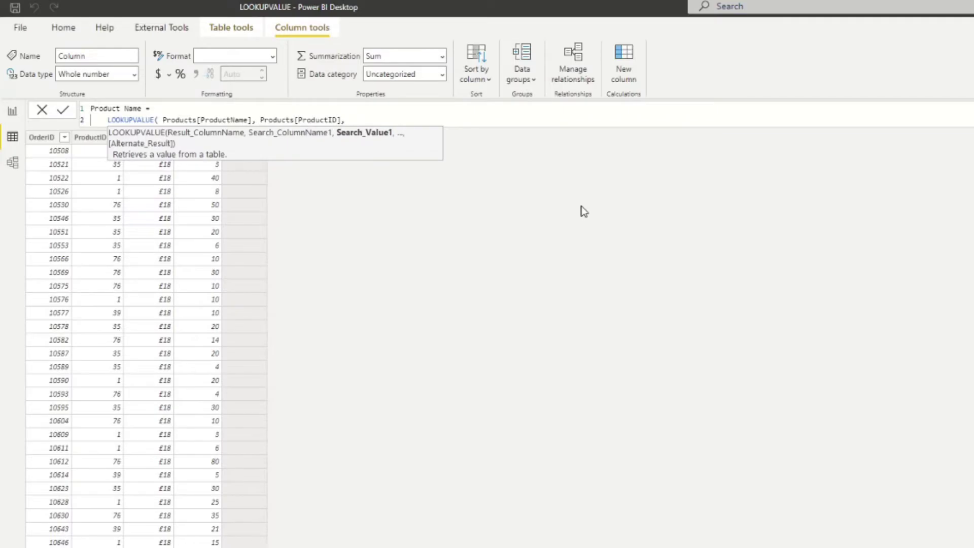
pyautogui.write('Produ')
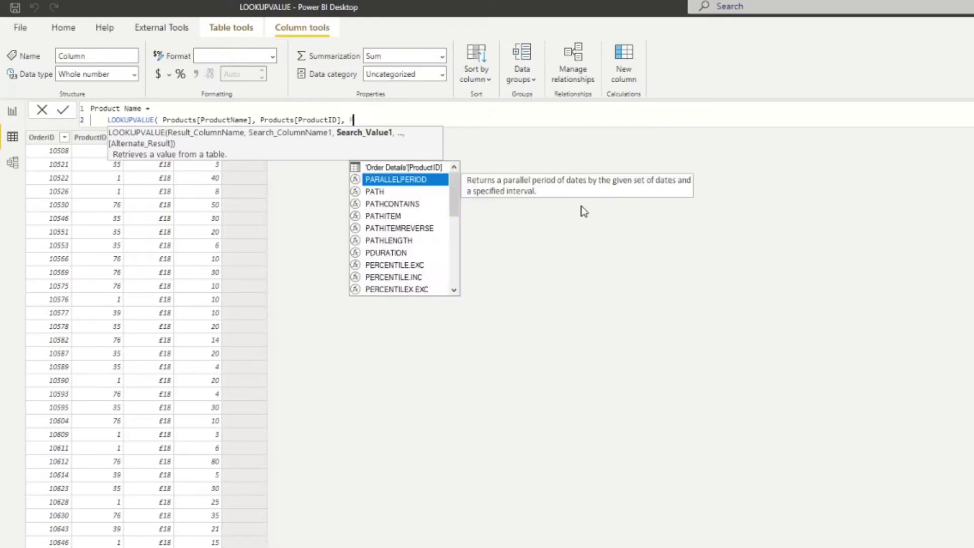
pyautogui.press('Tab')
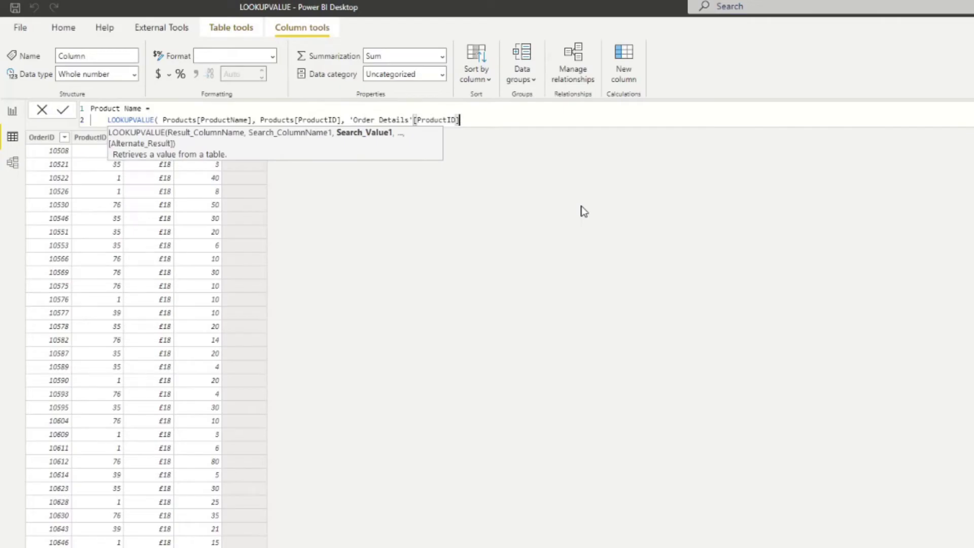
pyautogui.write(')')
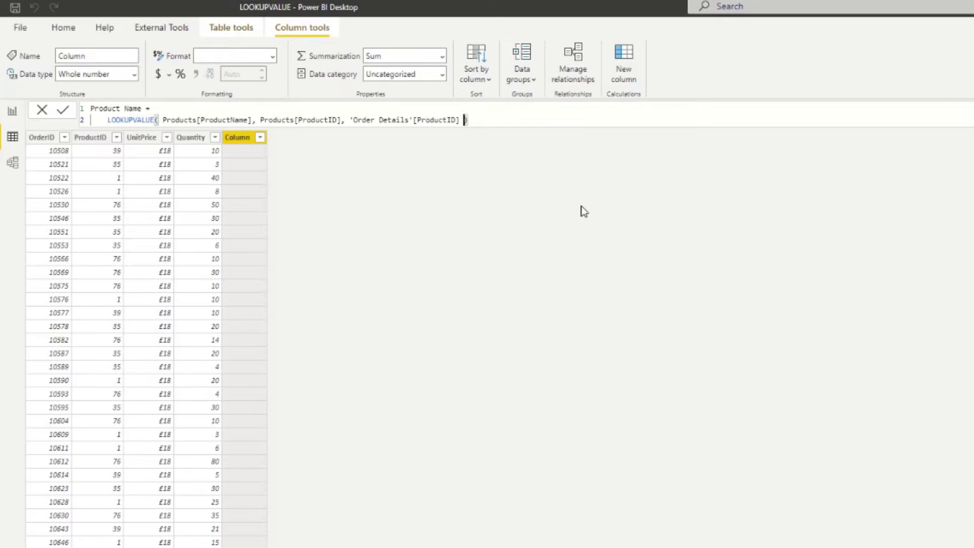
pyautogui.press('Return')
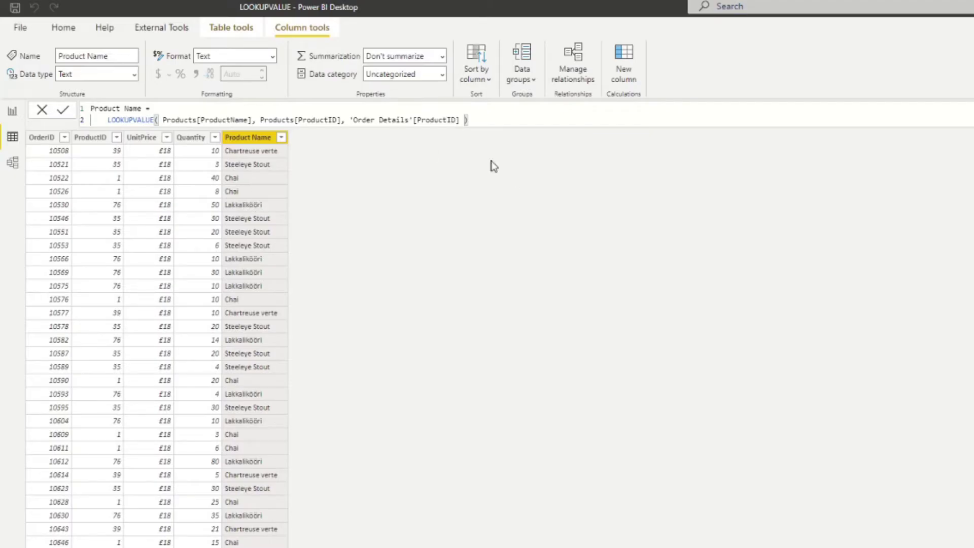
pyautogui.click(11, 163)
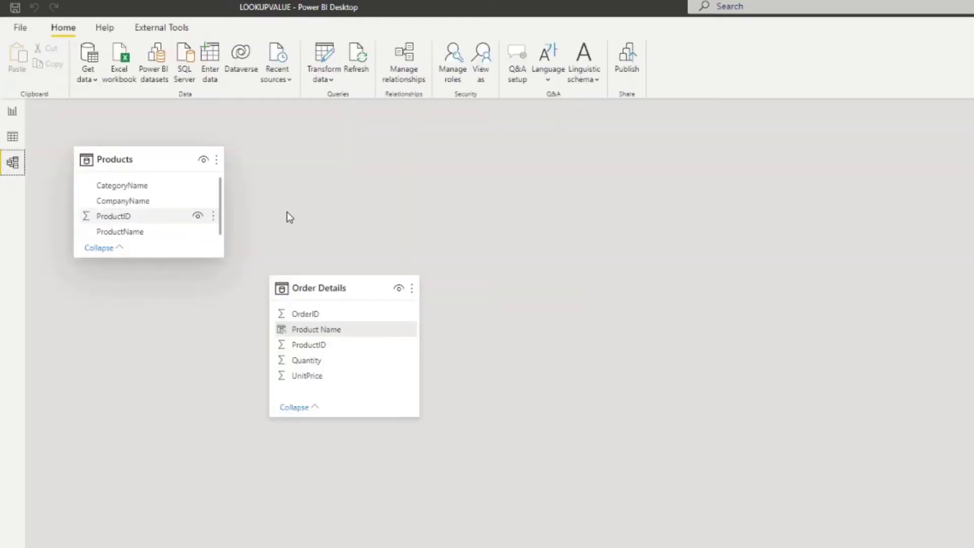
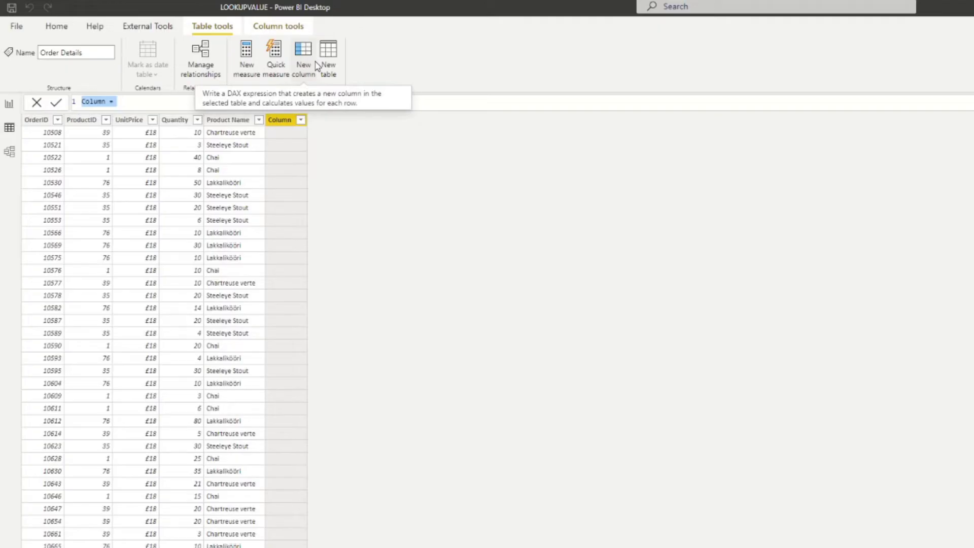
# Step: Define the new Order Details column as Categories, using a multi-line LOOKUPVALUE that returns Products[CategoryName]
pyautogui.write('Categories =')
pyautogui.hotkey('shift', 'Return')
pyautogui.press('Tab')
pyautogui.write('LOOKUPVALUE()')
pyautogui.press('Left')
pyautogui.hotkey('shift', 'Return')
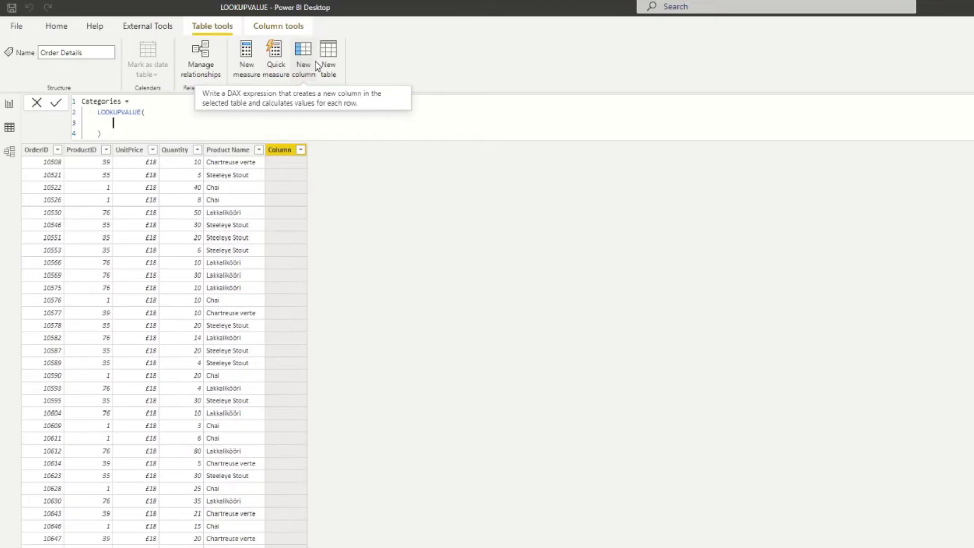
pyautogui.write('categ')
pyautogui.press('Tab')
pyautogui.hotkey('shift', 'Return')
# Step: Match Products[ProductID] against 'Order Details'[ProductID] in the Categories lookup and commit the formula
pyautogui.write(', Pr')
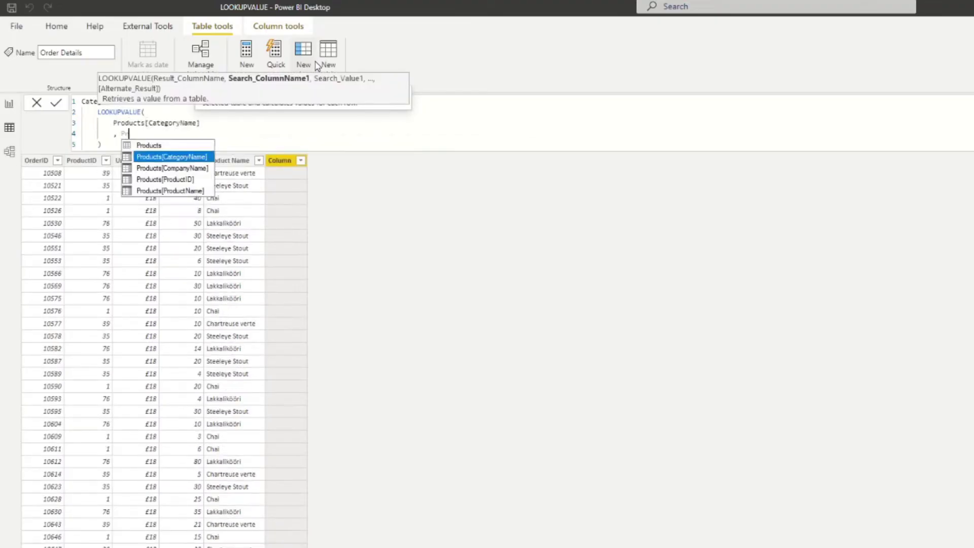
pyautogui.press('Down')
pyautogui.press('Down')
pyautogui.press('Tab')
pyautogui.hotkey('shift', 'Return')
pyautogui.write(', prod')
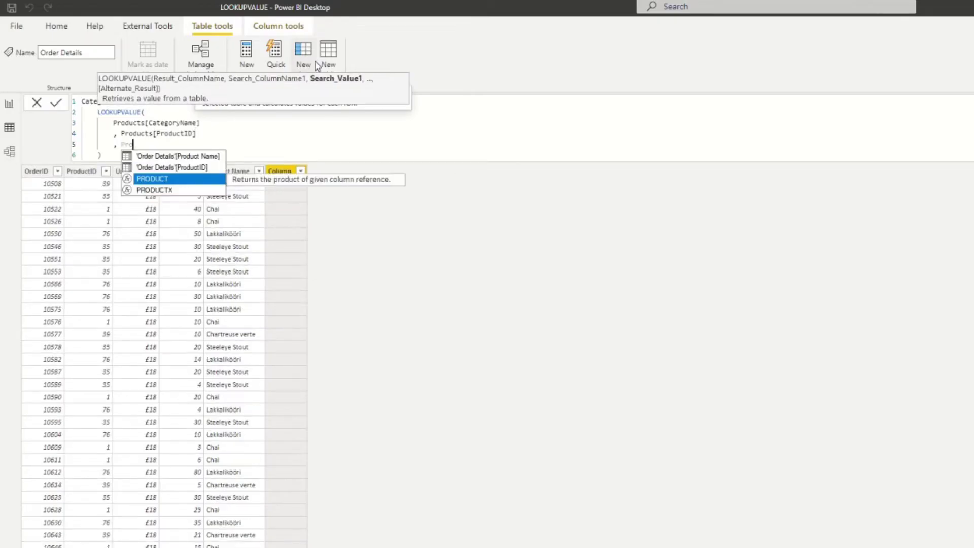
pyautogui.press('Up')
pyautogui.press('Tab')
pyautogui.press('Return')
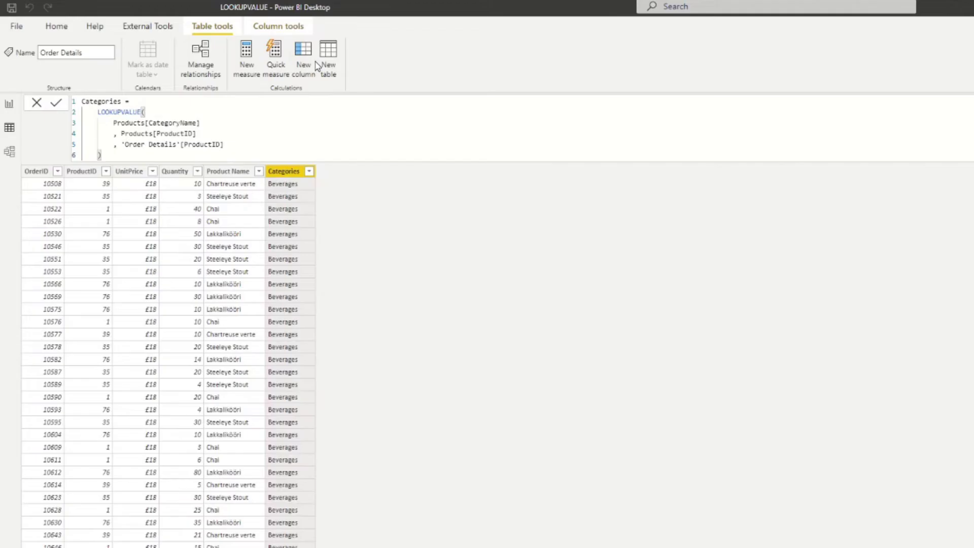
# Step: Add a second search condition to the Categories formula that matches Products[CategoryName] to "Confections", and commit it
pyautogui.scroll(-15, 263, 249)
pyautogui.scroll(20, 262, 255)
pyautogui.click(236, 146)
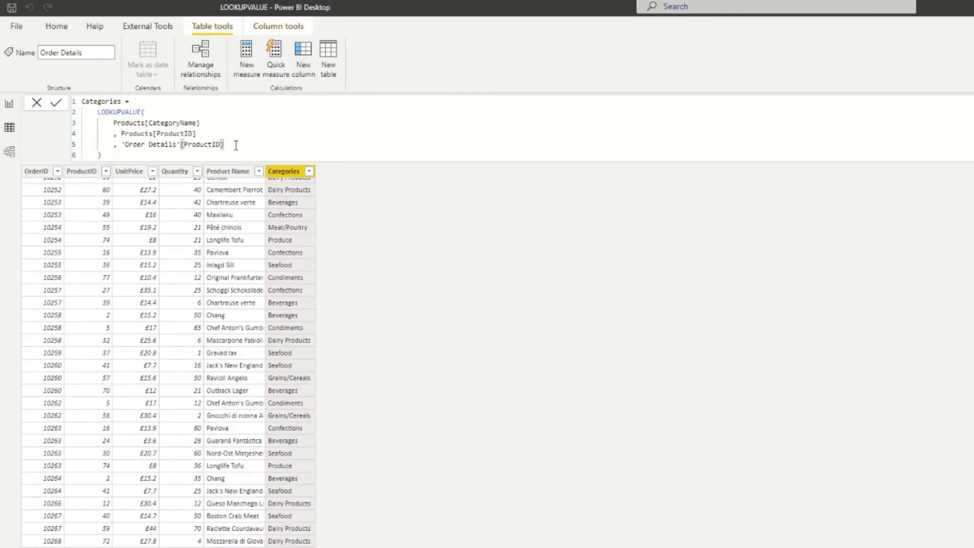
pyautogui.press('Return')
pyautogui.press('Return')
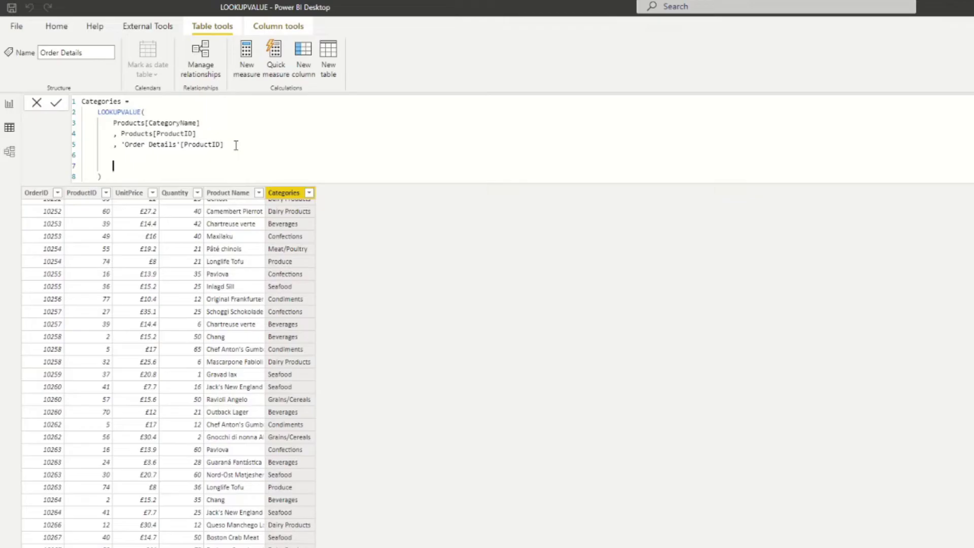
pyautogui.write(',')
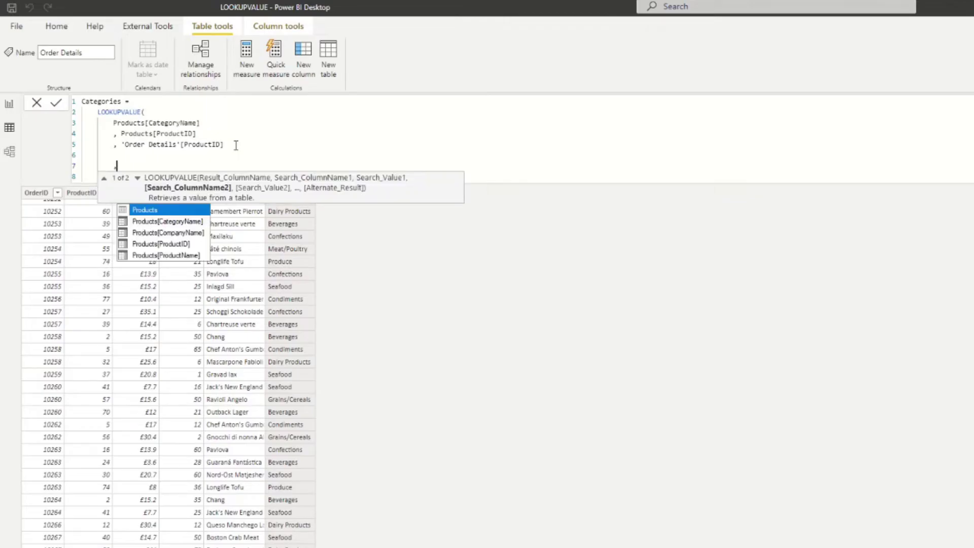
pyautogui.write('Cate')
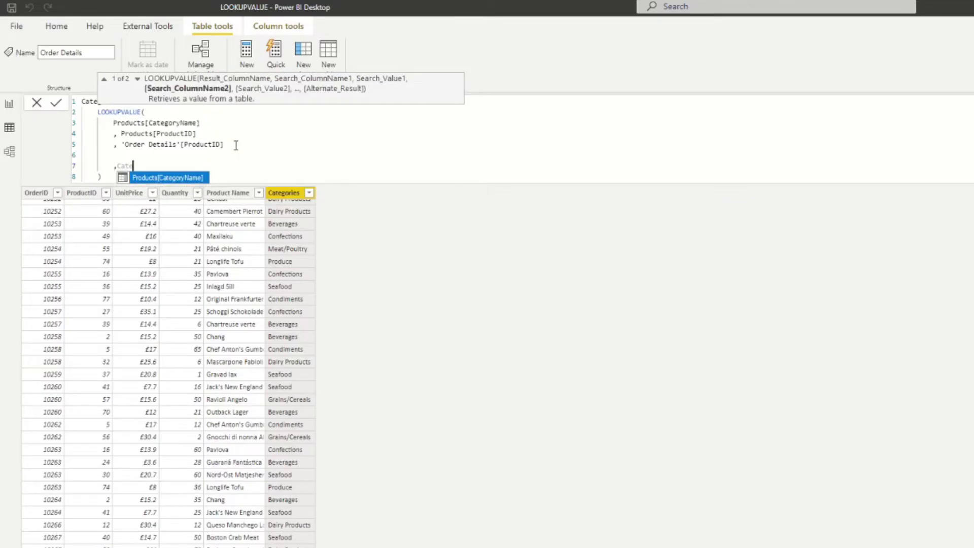
pyautogui.press('Tab')
pyautogui.press('Return')
pyautogui.write(", '")
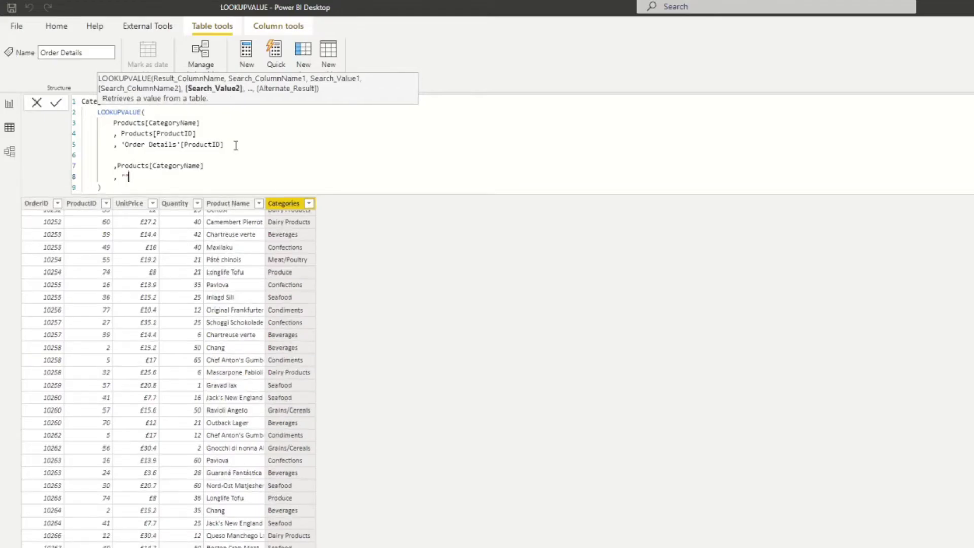
pyautogui.write('Confections')
pyautogui.press('Return')
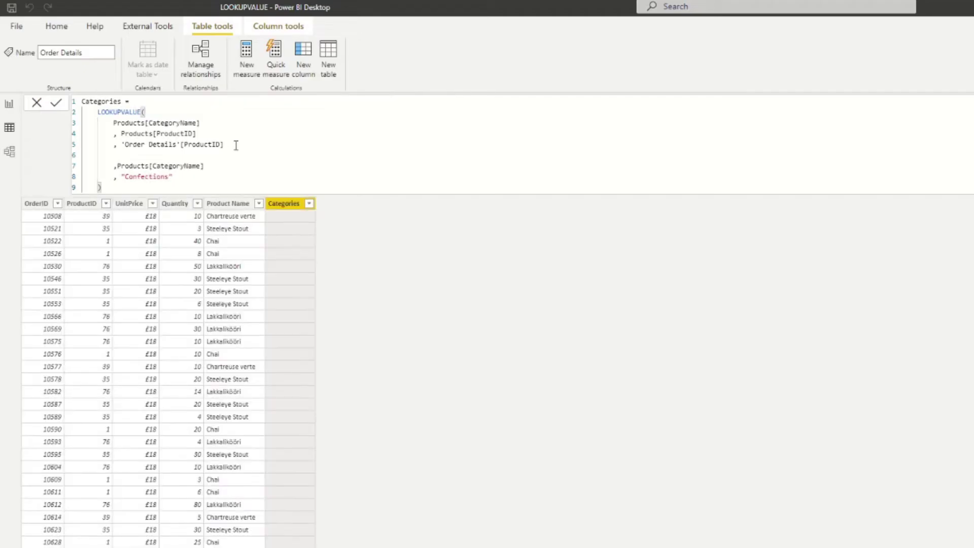
# Step: Examine which Order Details rows return a value in the Categories column and compare them with the "Confections" condition
pyautogui.scroll(-15, 309, 246)
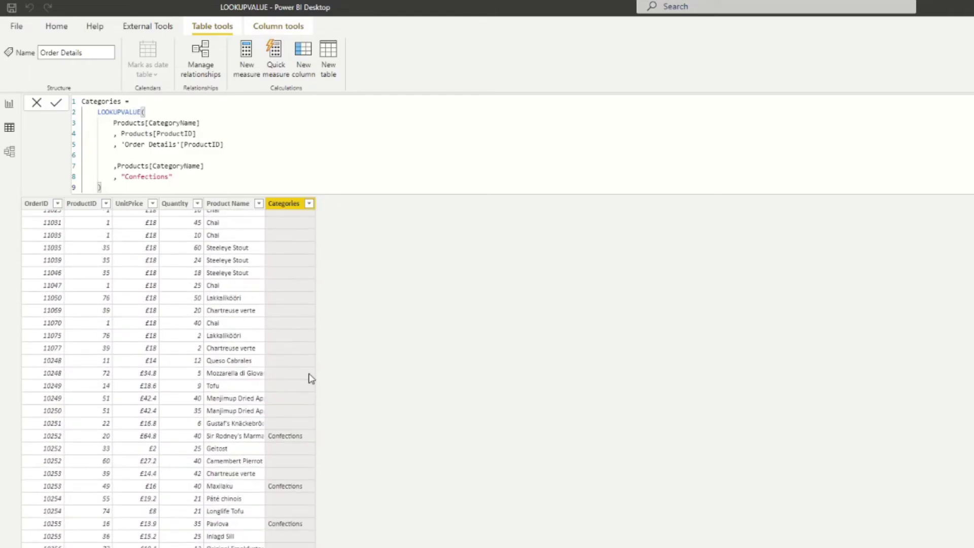
pyautogui.scroll(-3, 311, 378)
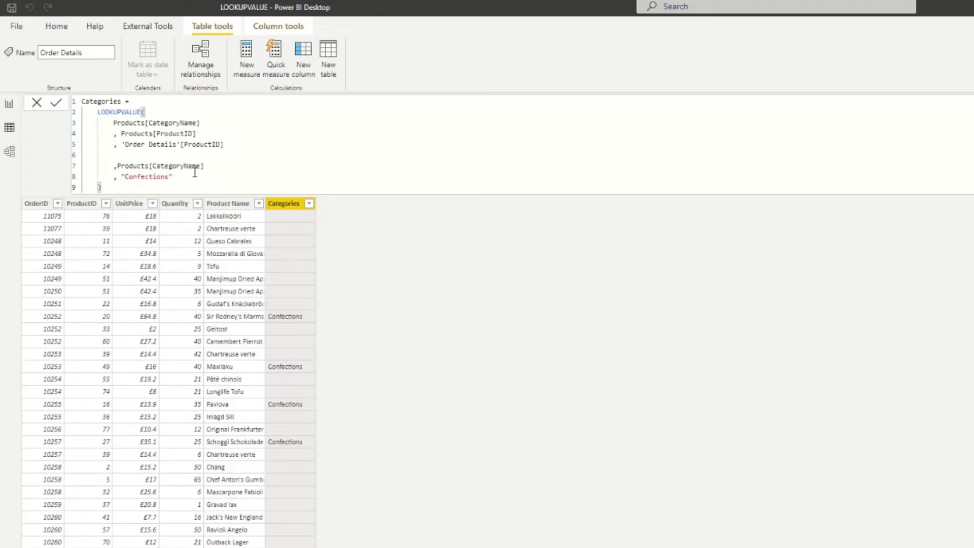
pyautogui.click(156, 176)
pyautogui.doubleClick(149, 176)
pyautogui.click(183, 176)
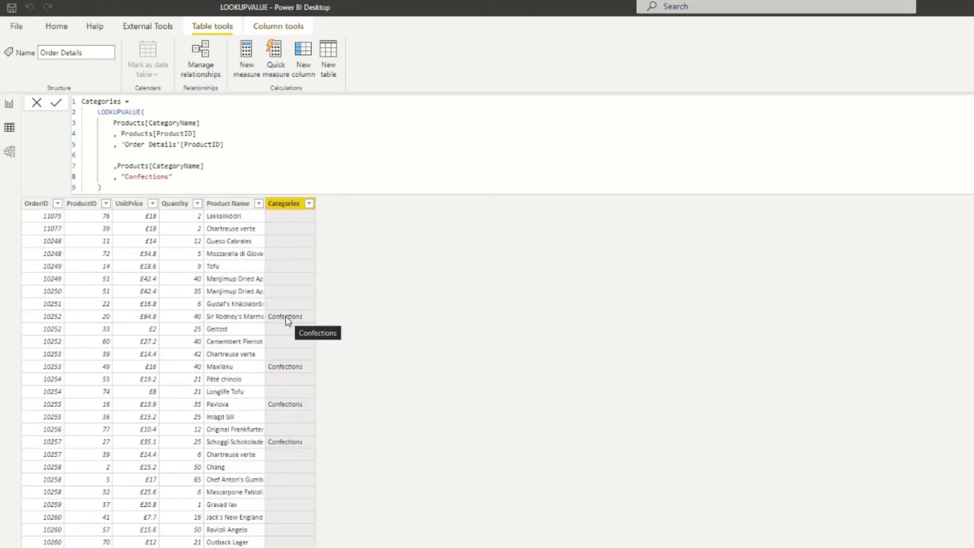
pyautogui.scroll(-15, 292, 289)
pyautogui.scroll(7, 292, 284)
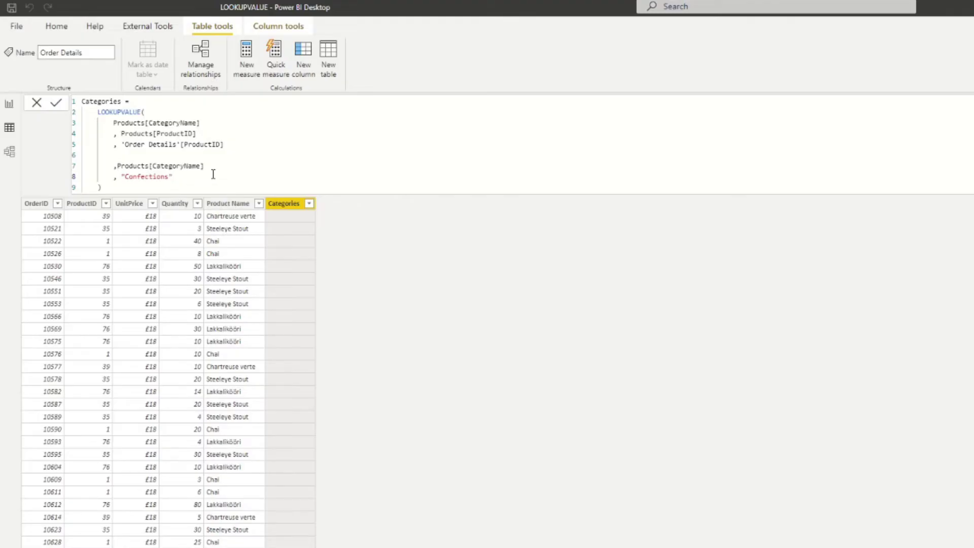
# Step: Add "Not Confections" as the alternate result of the Categories LOOKUPVALUE formula and commit it
pyautogui.press('Return')
pyautogui.press('Return')
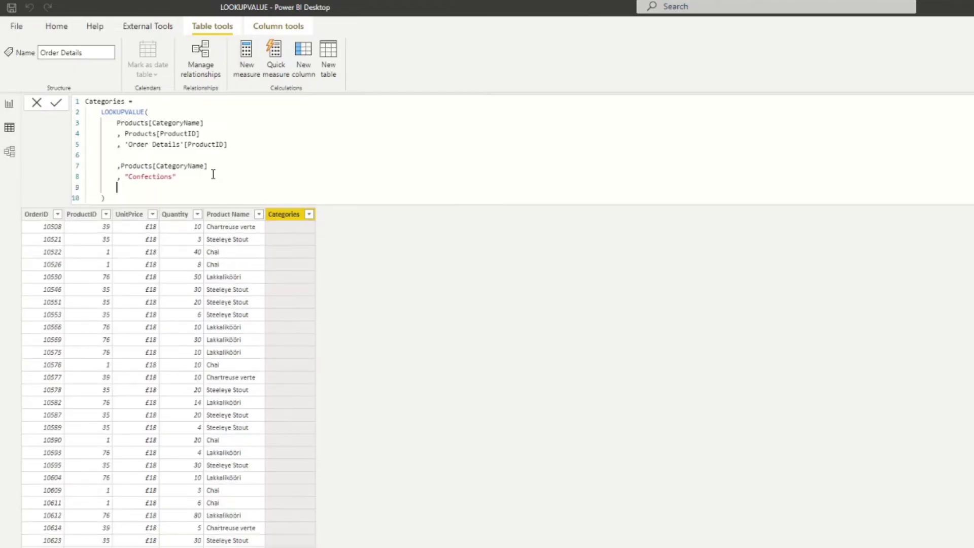
pyautogui.write(', ')
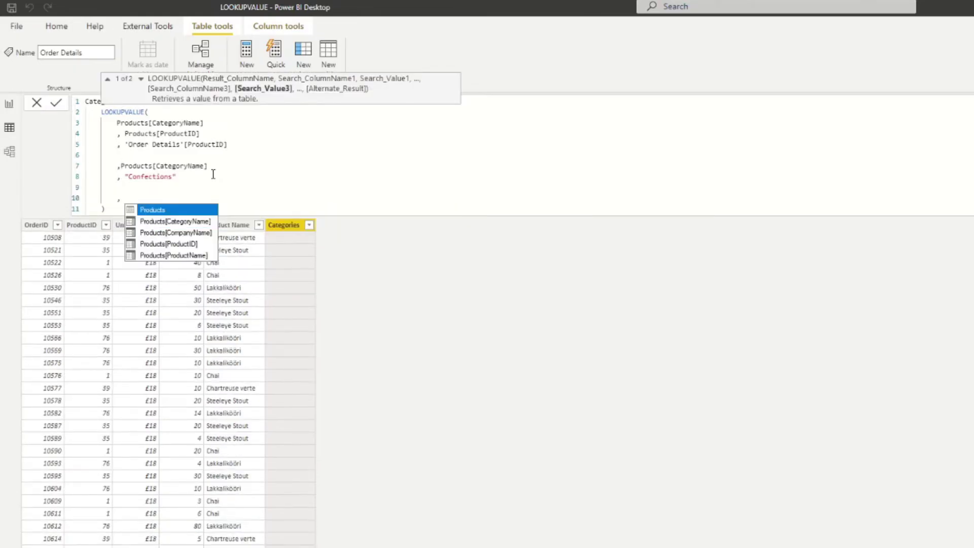
pyautogui.write('"')
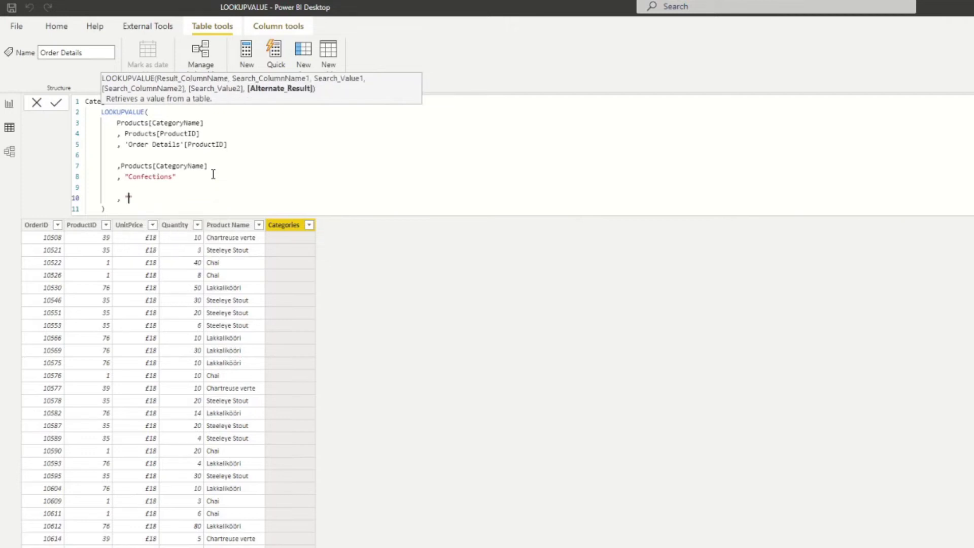
pyautogui.write('Not Confections')
pyautogui.press('Return')
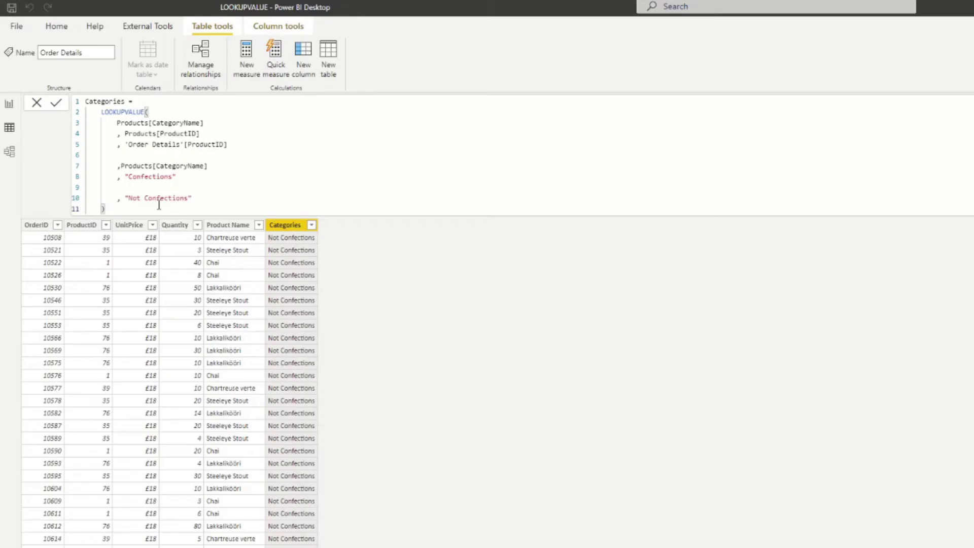
# Step: Wrap the Categories column's LOOKUPVALUE expression in an IF function that tests whether it equals "Confections"
pyautogui.moveTo(105, 209); pyautogui.dragTo(102, 115)
pyautogui.hotkey('ctrl', 'c')
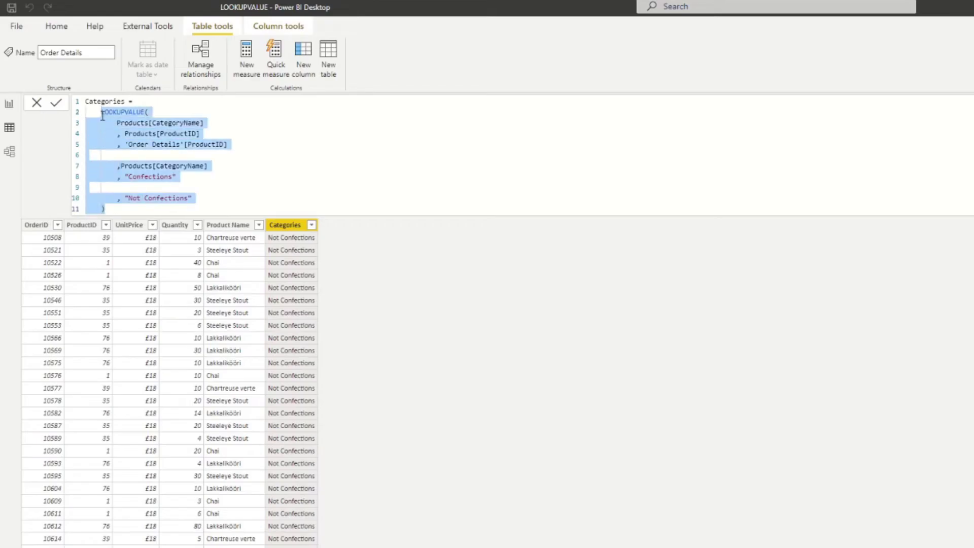
pyautogui.press('Delete')
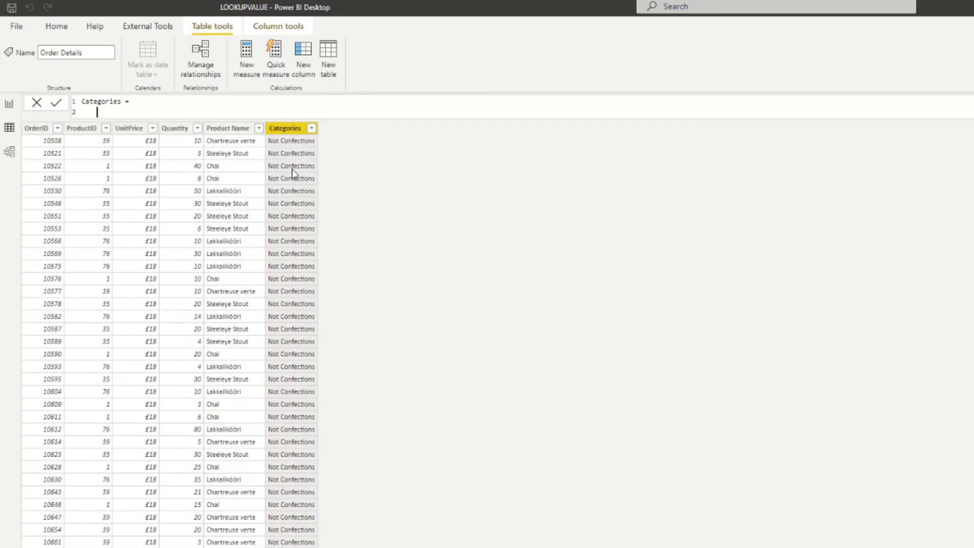
pyautogui.write('IF(')
pyautogui.hotkey('shift', 'Return')
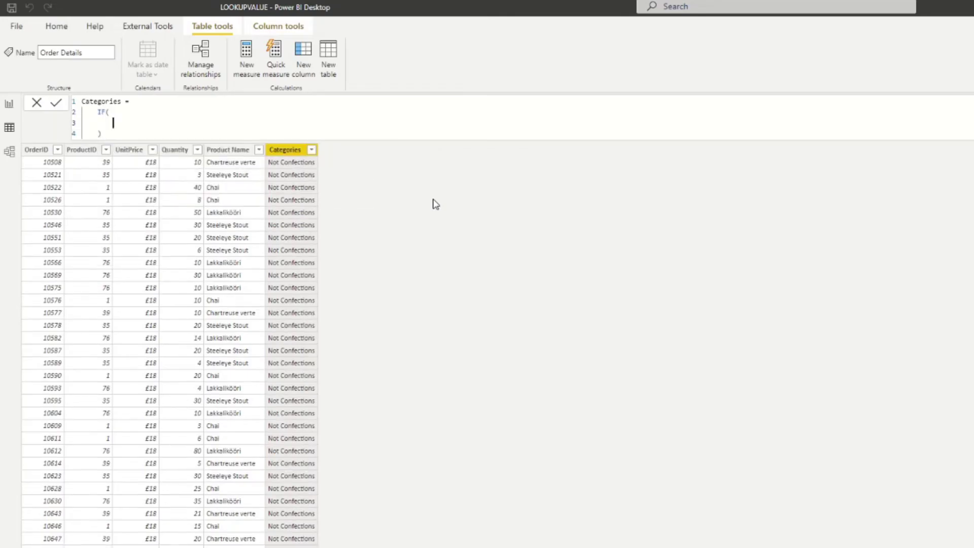
pyautogui.hotkey('ctrl', 'v')
pyautogui.write('=')
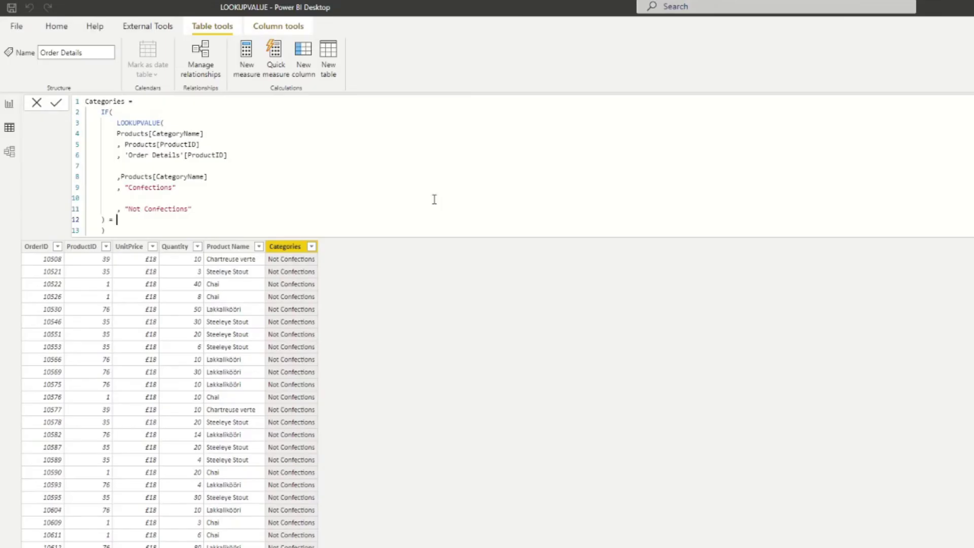
pyautogui.write(' "Confections"')
pyautogui.hotkey('shift', 'Return')
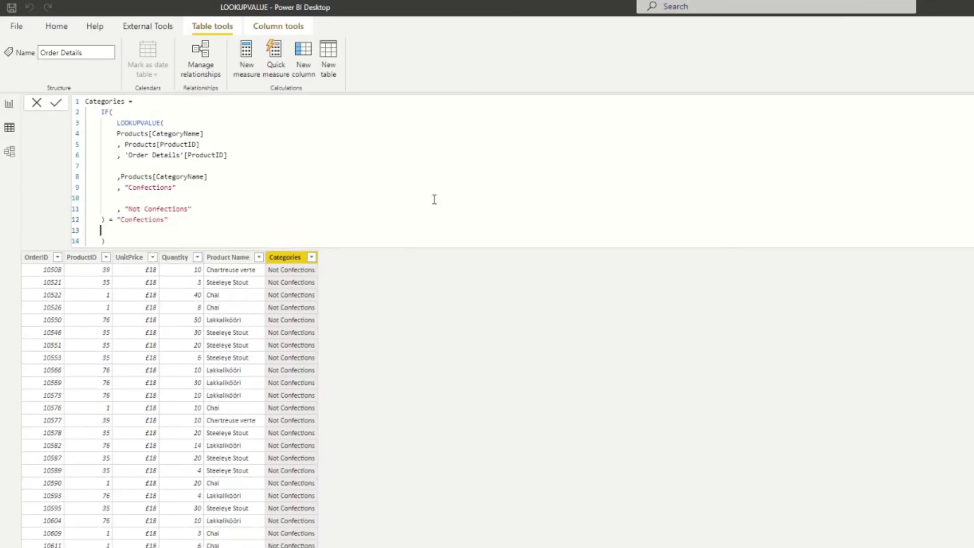
# Step: Make the IF return 'Order Details'[UnitPrice] * 'Order Details'[Quantity] when true and 0 otherwise, and commit the formula
pyautogui.write(',')
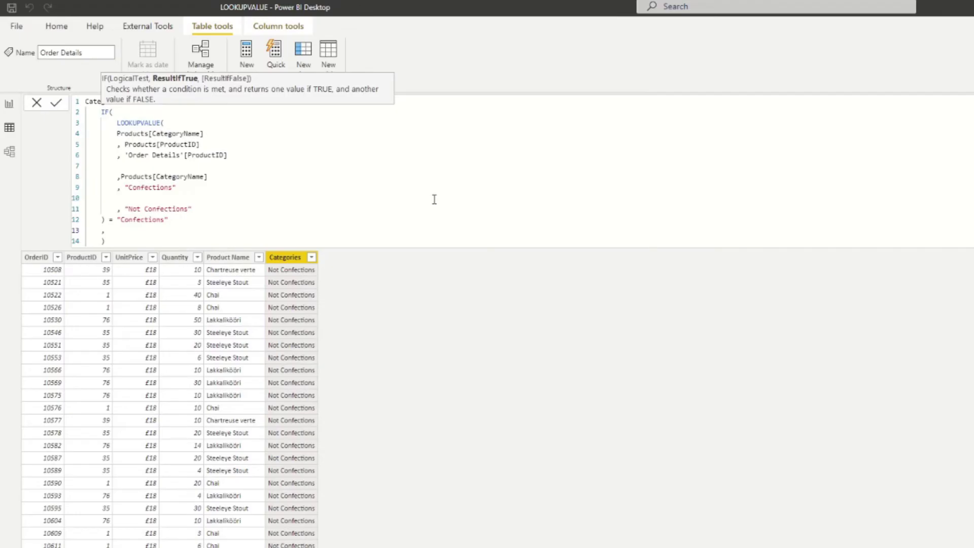
pyautogui.write('uni')
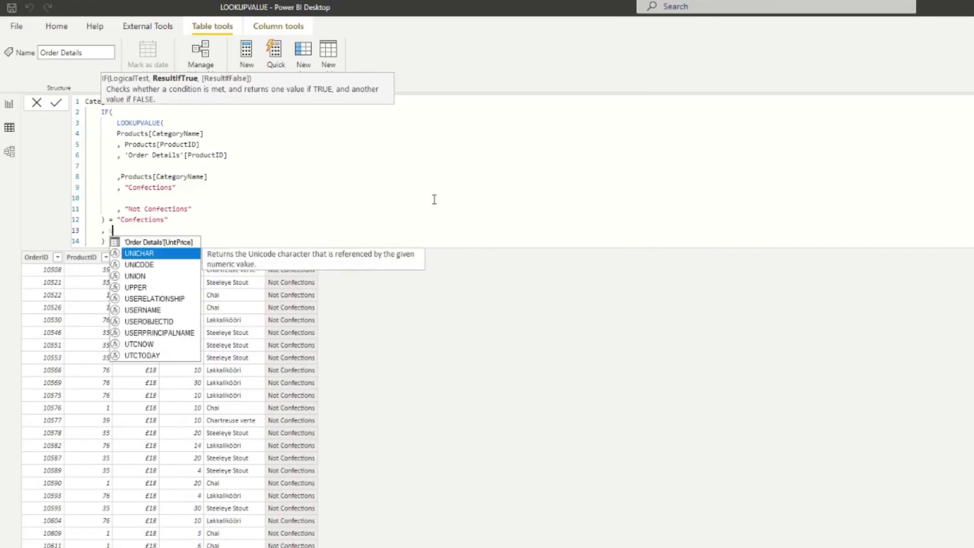
pyautogui.press('Tab')
pyautogui.write('* quan')
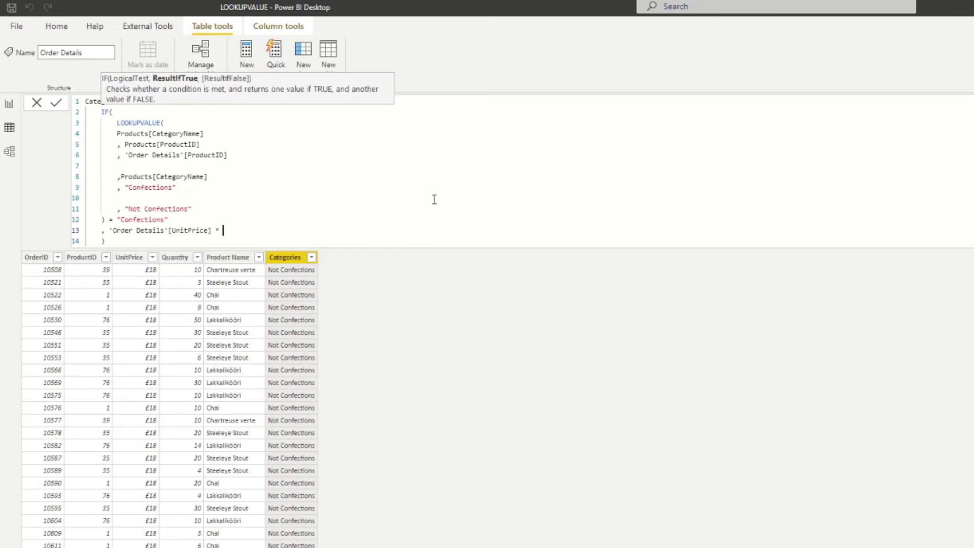
pyautogui.press('Tab')
pyautogui.press('Return')
pyautogui.write(', 0')
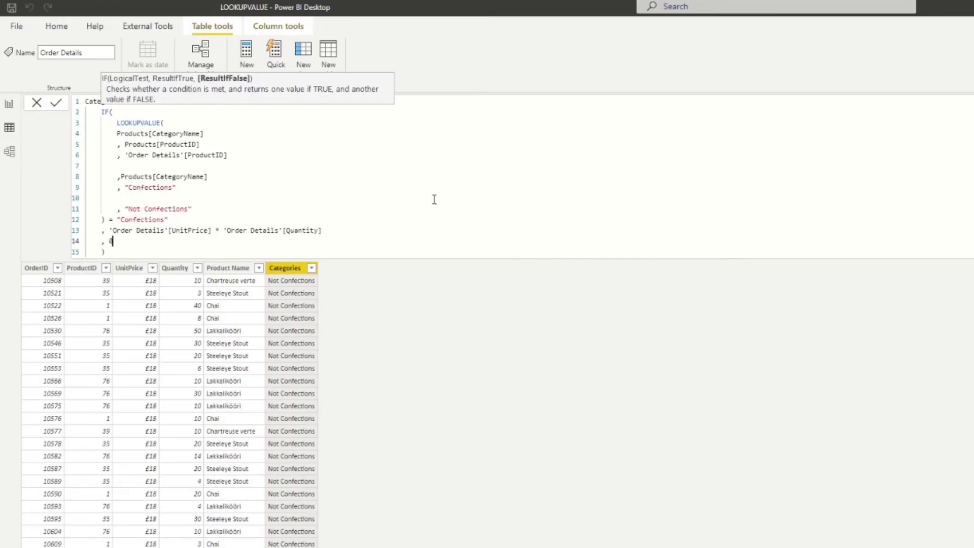
pyautogui.press('Return')
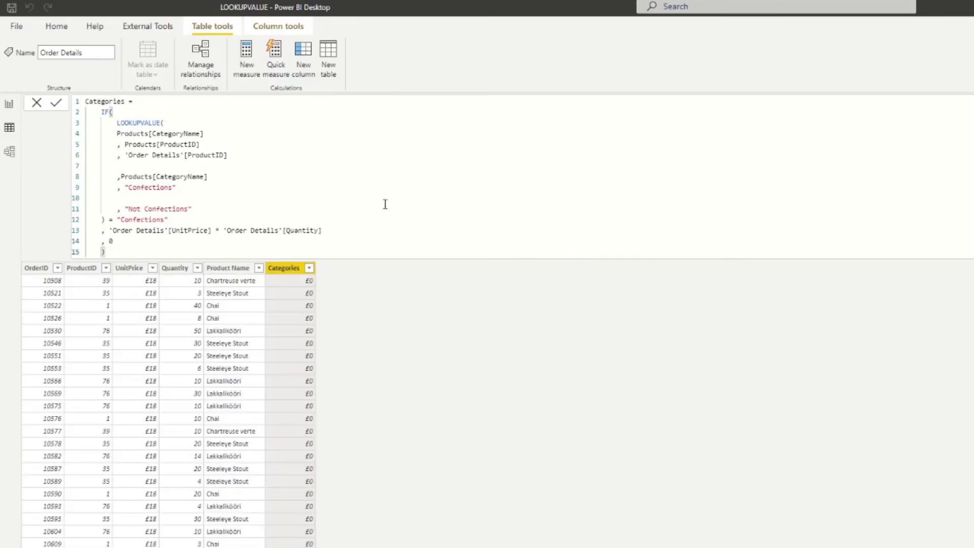
# Step: Rename the Categories calculated column to Total Sales in its formula and commit it
pyautogui.doubleClick(115, 102)
pyautogui.write('Total Sales')
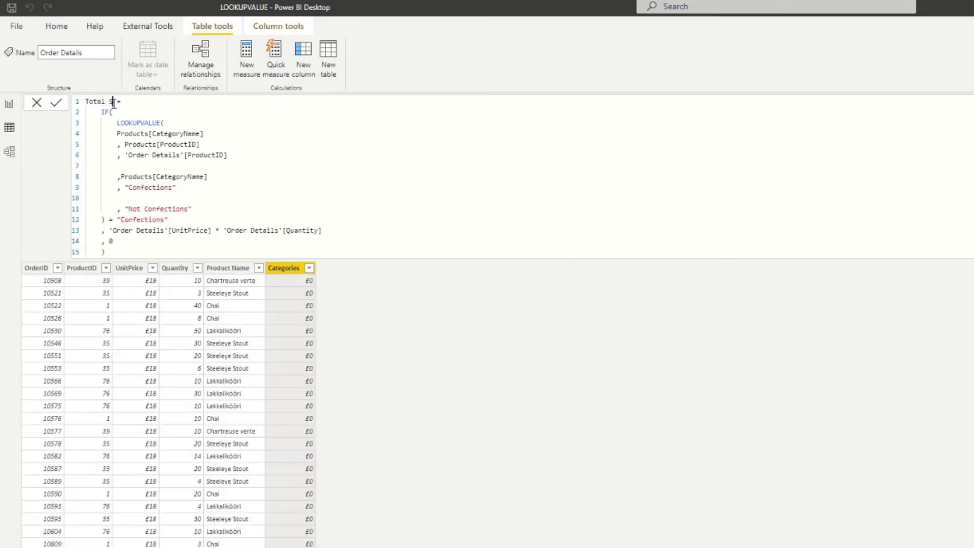
pyautogui.press('Return')
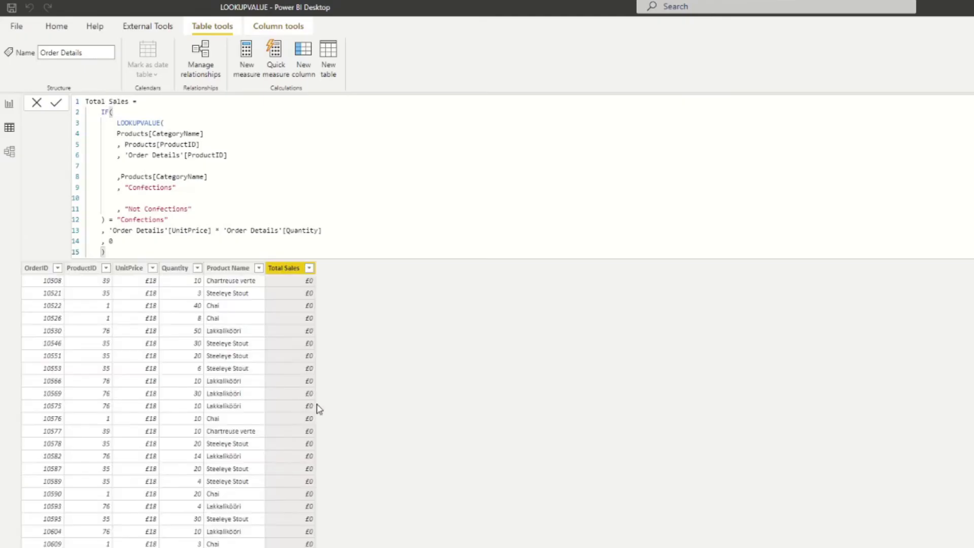
# Step: Examine the Total Sales values down the Order Details rows against the formula's price-times-quantity result and its looked-up category column
pyautogui.scroll(-10, 325, 409)
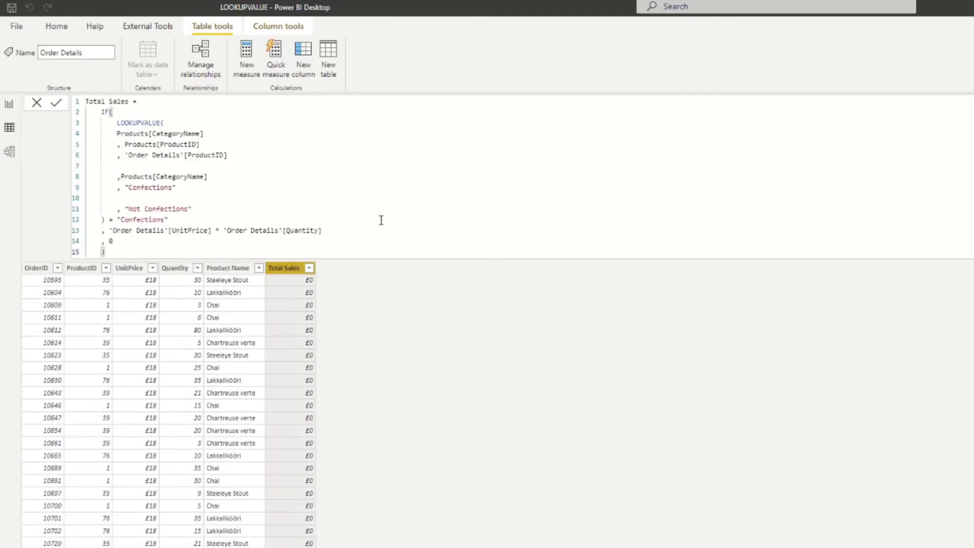
pyautogui.scroll(3, 351, 325)
pyautogui.scroll(-15, 343, 363)
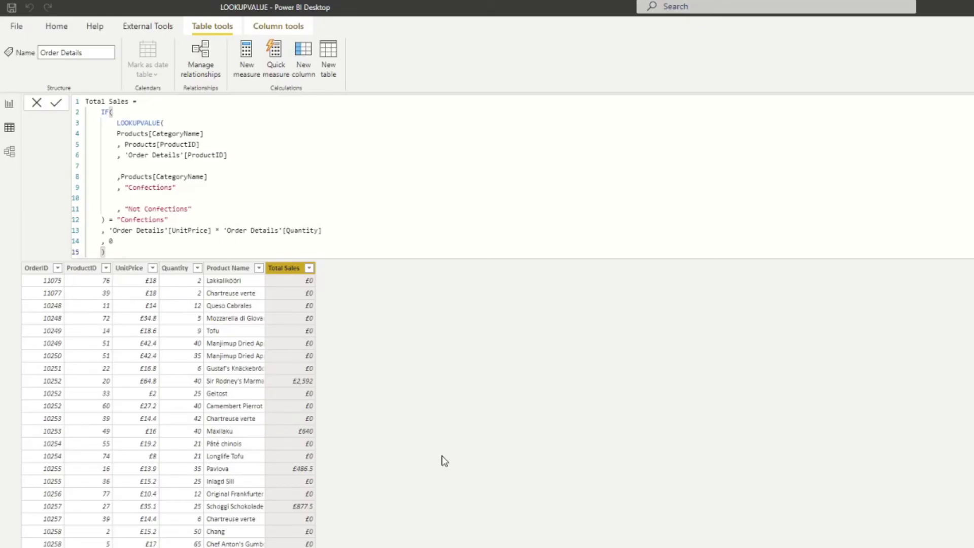
pyautogui.moveTo(331, 229); pyautogui.dragTo(109, 230)
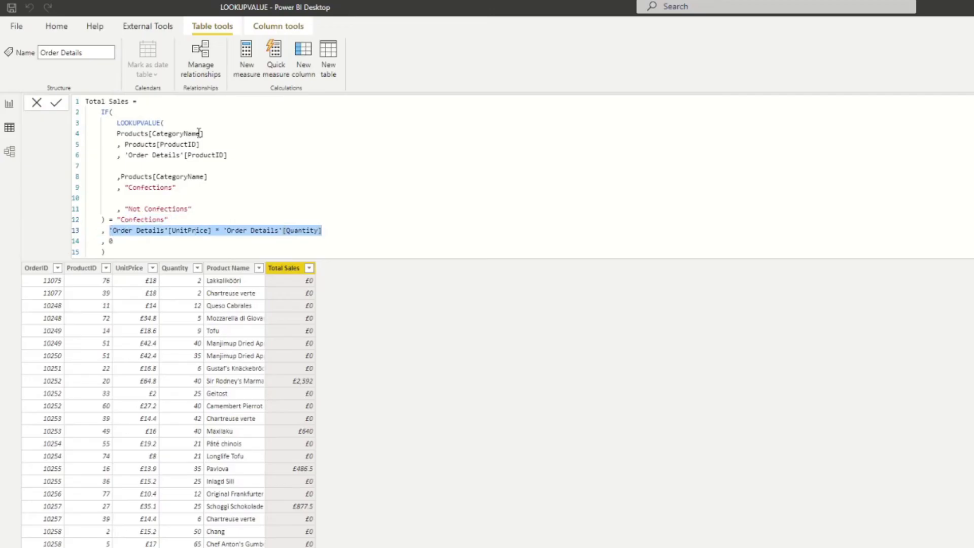
pyautogui.moveTo(204, 134); pyautogui.dragTo(116, 133)
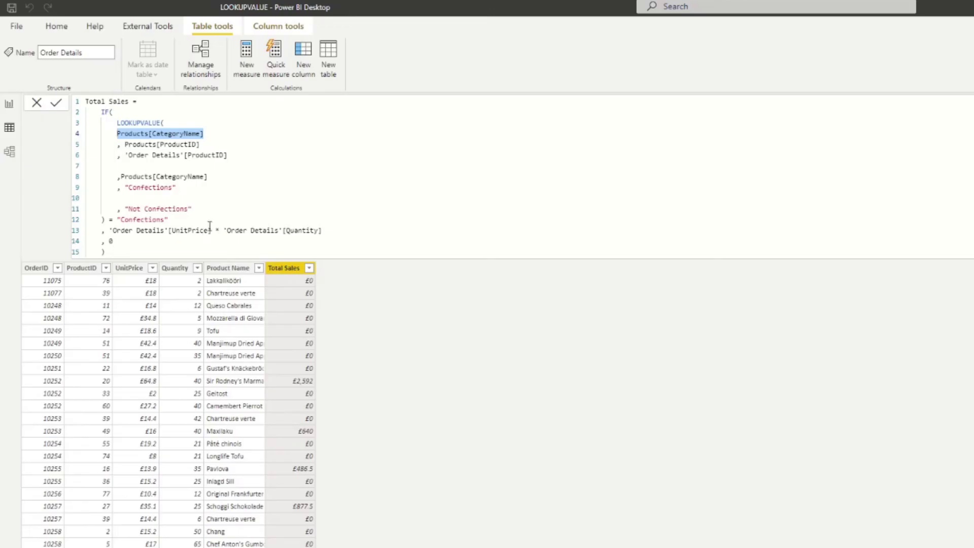
# Step: Create a relationship between Order Details and Products on ProductID in the data model, and move the Order Details table further from Products
pyautogui.click(15, 158)
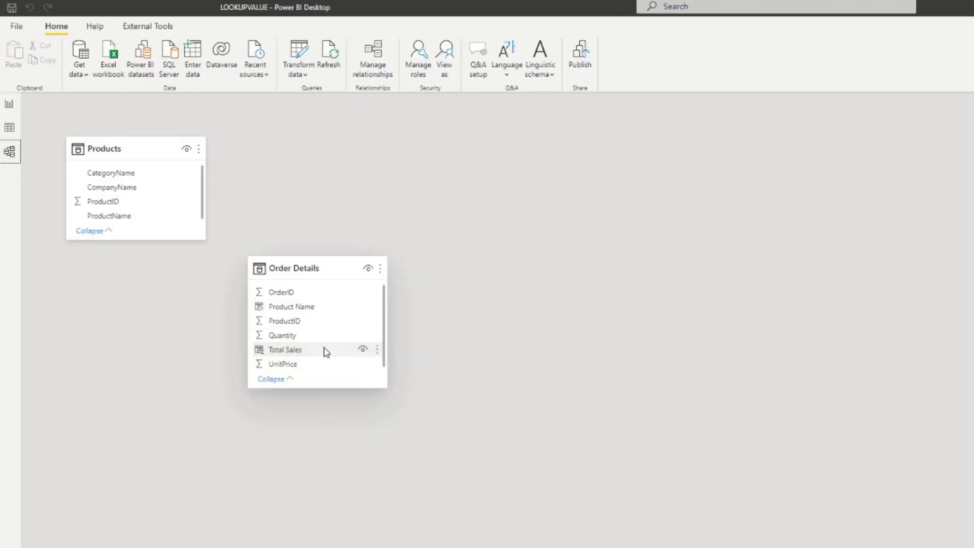
pyautogui.moveTo(287, 329); pyautogui.dragTo(167, 201)
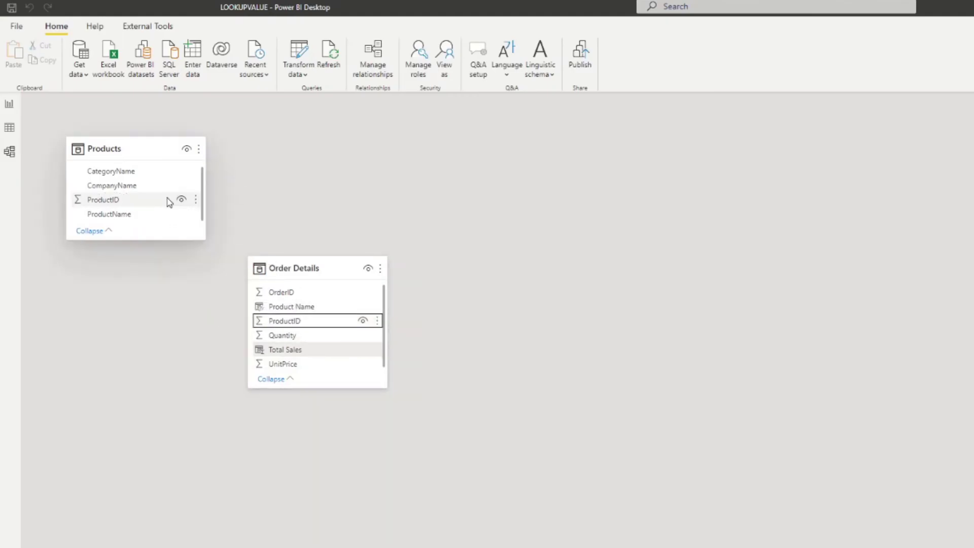
pyautogui.moveTo(294, 270); pyautogui.dragTo(531, 283)
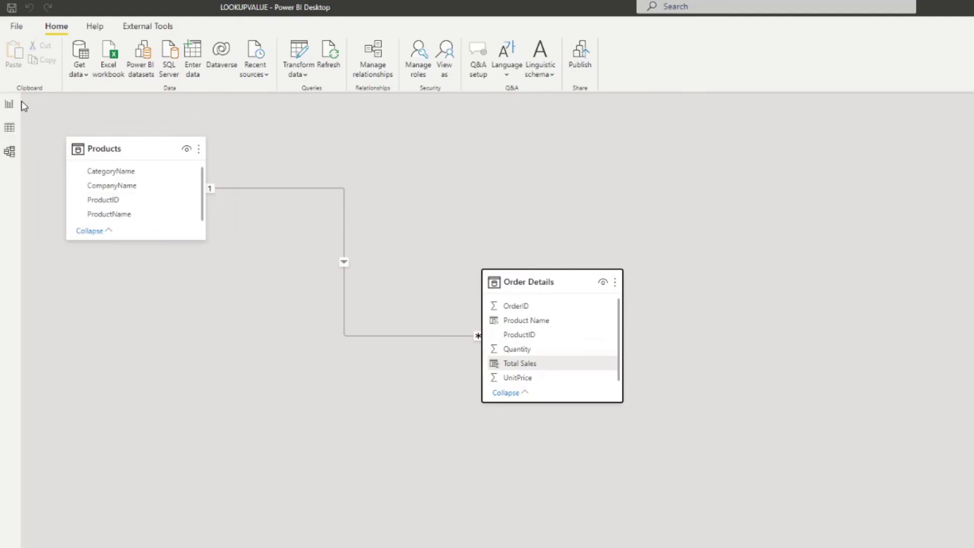
# Step: Replace the LOOKUPVALUE test in the Total Sales formula of Order Details with RELATED( Products[CategoryName] )
pyautogui.click(11, 128)
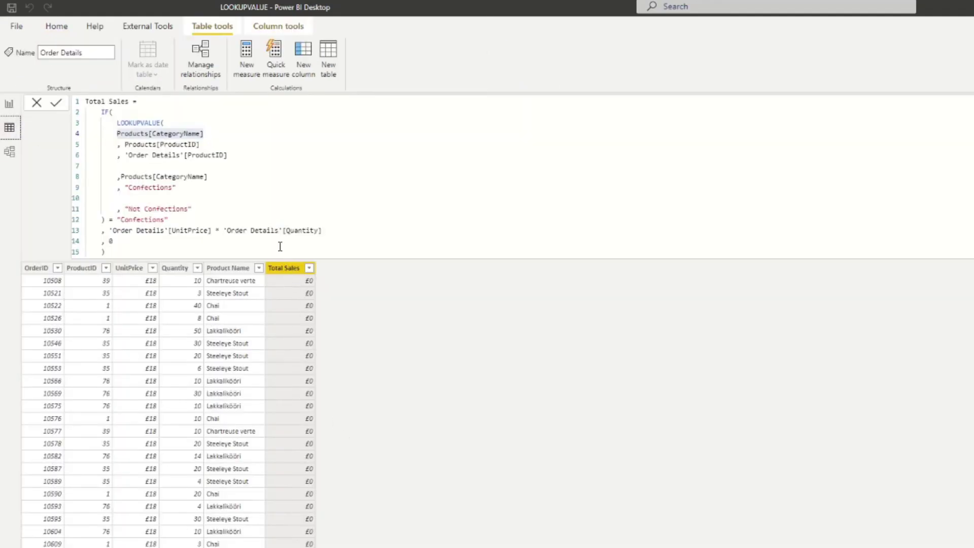
pyautogui.moveTo(170, 219); pyautogui.dragTo(61, 130)
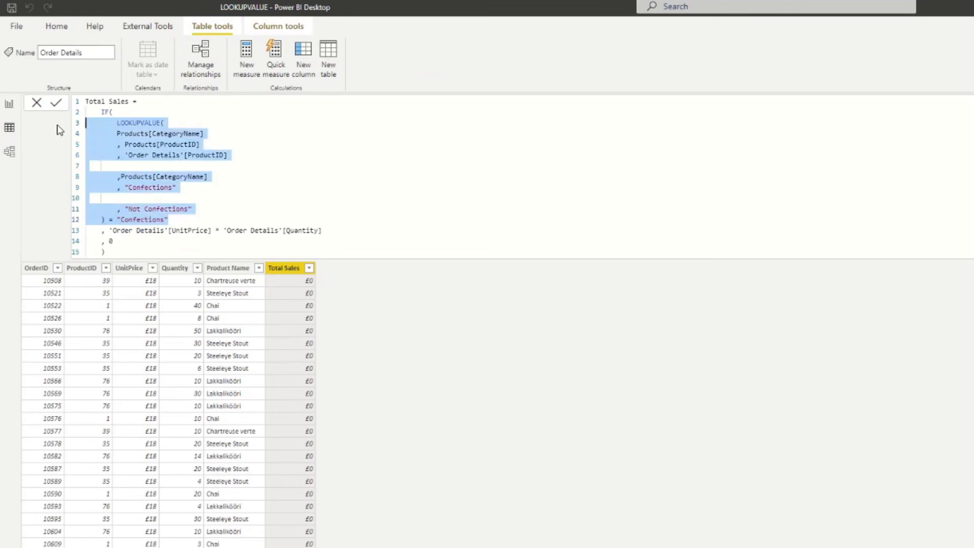
pyautogui.press('Delete')
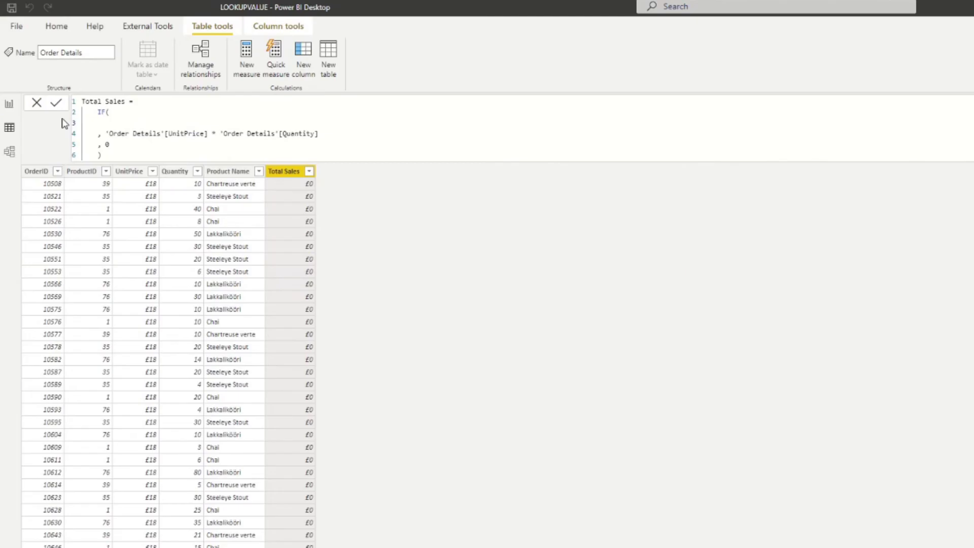
pyautogui.write('RELA')
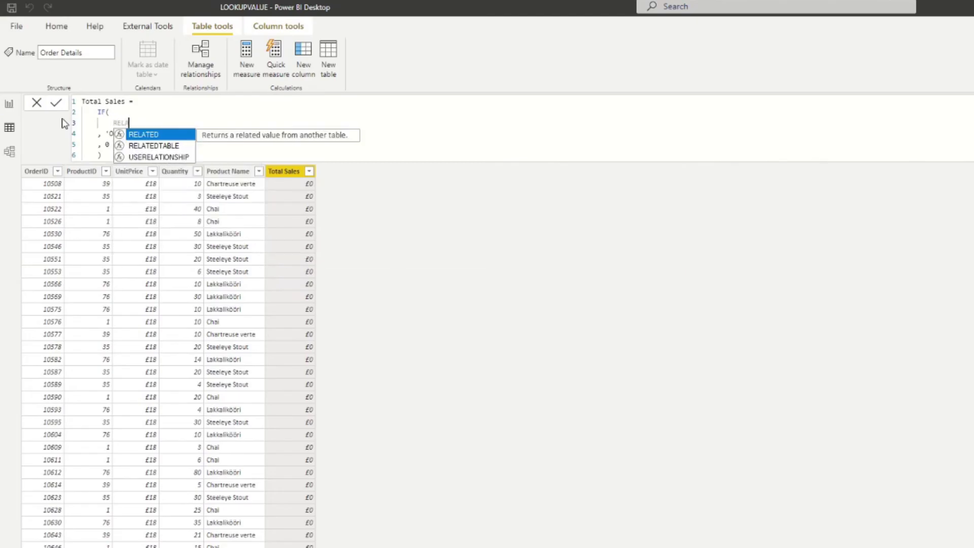
pyautogui.press('Tab')
pyautogui.press('Down')
pyautogui.press('Down')
pyautogui.press('Up')
pyautogui.press('Tab')
pyautogui.write('),')
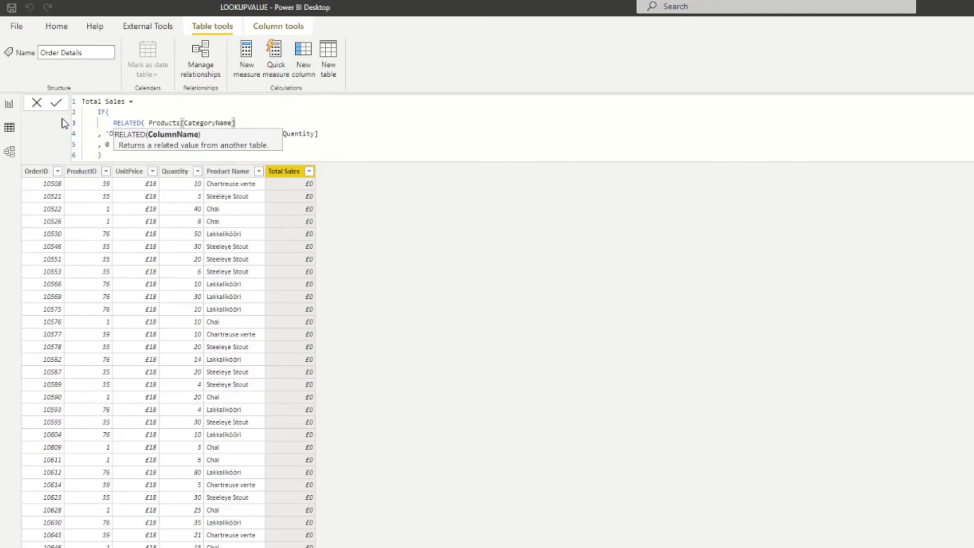
pyautogui.press('BackSpace')
# Step: Compare the RELATED category name to "Confections" in the IF condition and commit the Total Sales formula
pyautogui.write('= Ca')
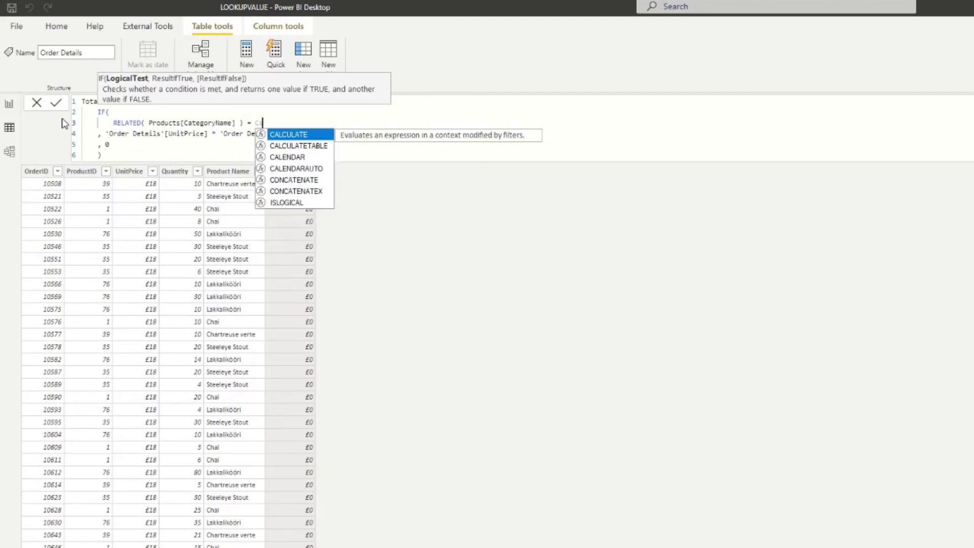
pyautogui.press('Escape')
pyautogui.write('""Confections')
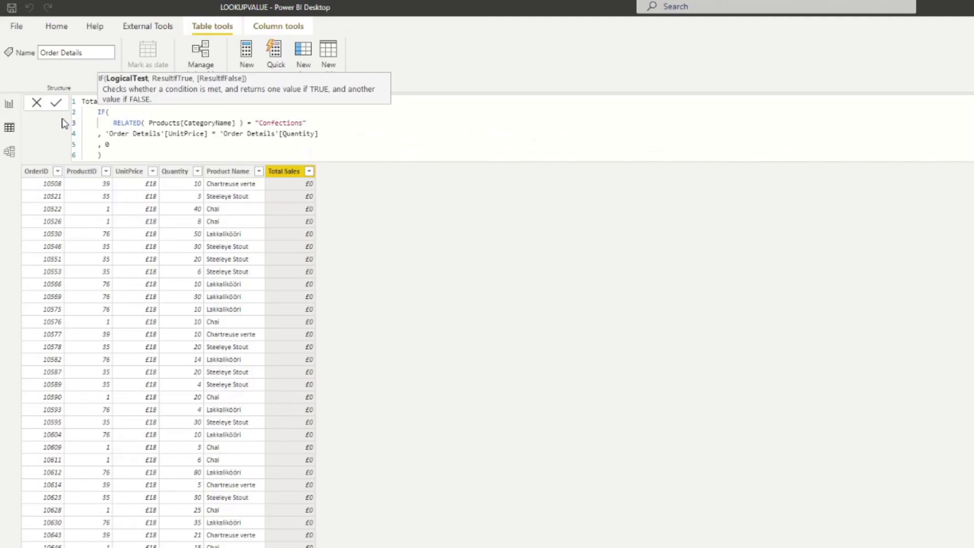
pyautogui.press('Return')
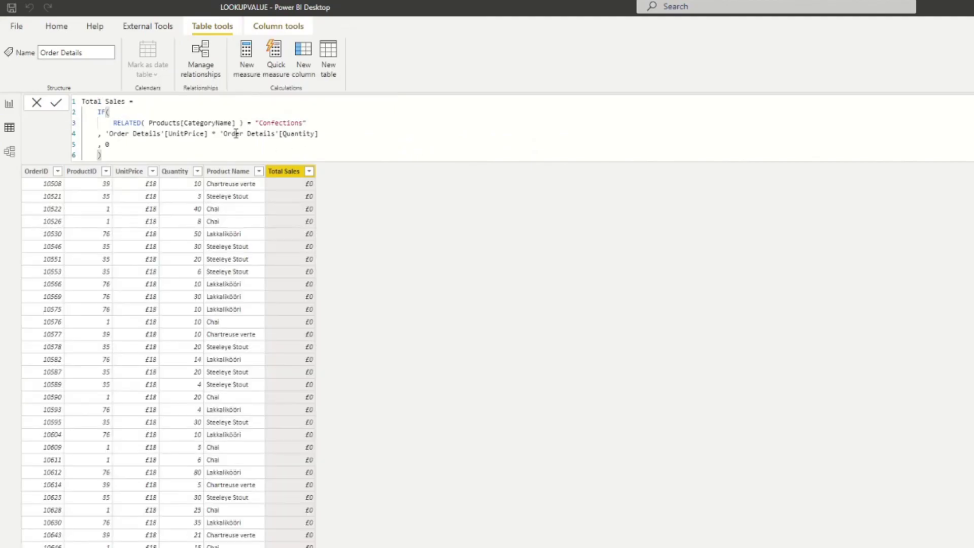